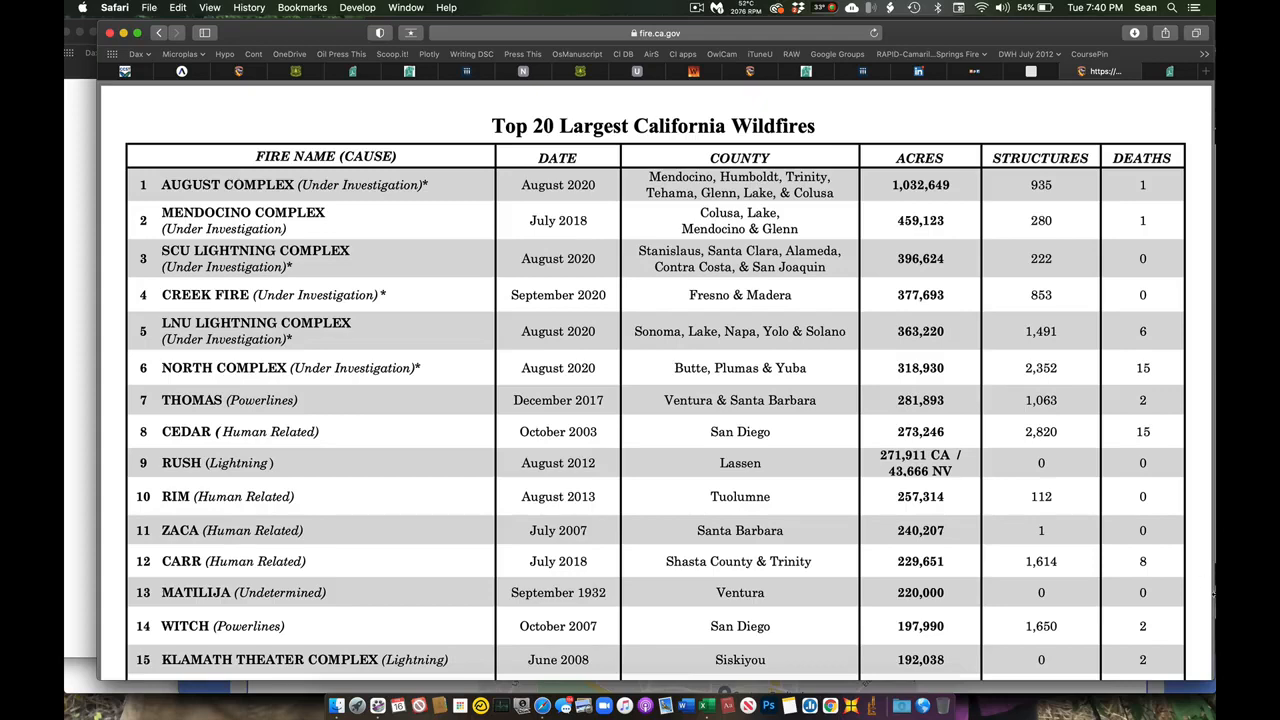
{"action": "scroll", "coordinate": [880, 431], "scroll_direction": "down", "scroll_amount": 3}
{"action": "scroll", "coordinate": [880, 431], "scroll_direction": "down", "scroll_amount": 2}
{"action": "scroll", "coordinate": [880, 431], "scroll_direction": "up", "scroll_amount": 5}
- Highlight the text of the wildfire table rows in the Cal Fire PDF page
{"action": "mouse_move", "coordinate": [138, 182]}
{"action": "left_mouse_down"}
{"action": "mouse_move", "coordinate": [507, 276]}
{"action": "mouse_move", "coordinate": [1100, 594]}
{"action": "mouse_move", "coordinate": [1160, 598]}
{"action": "left_mouse_up"}
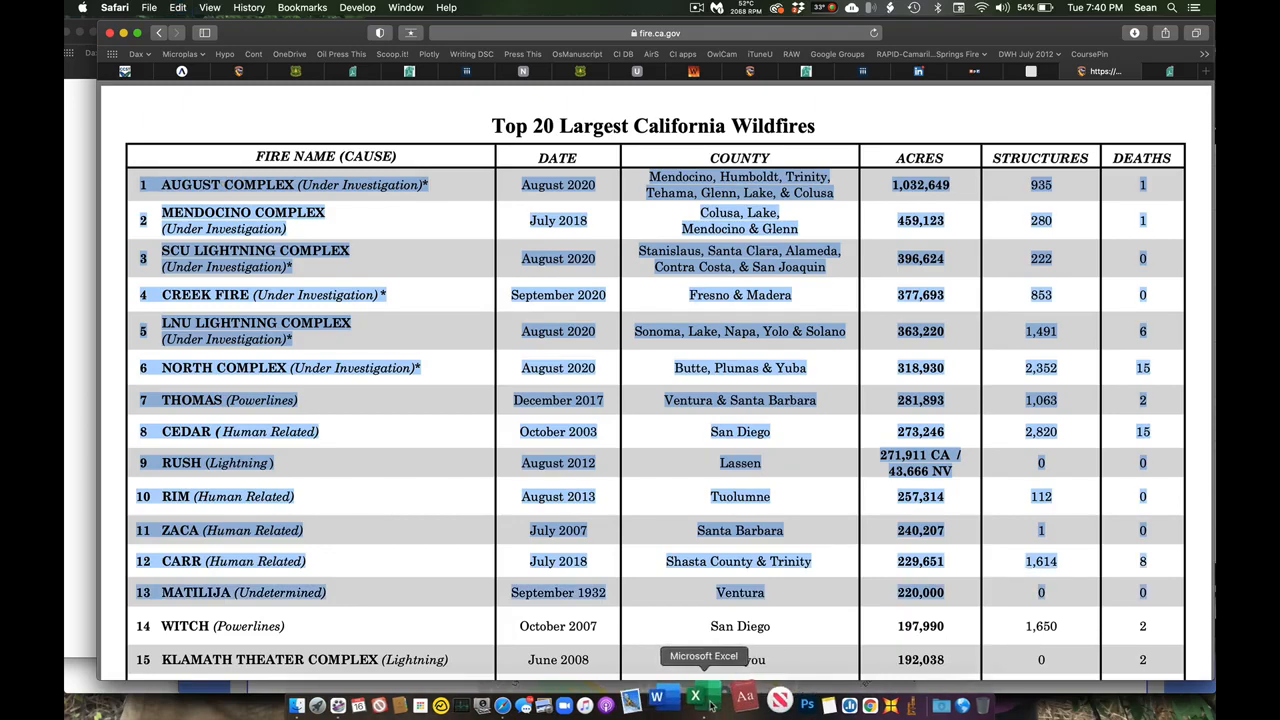
- Paste the copied wildfire rows into blank Book1, where they scatter, then return to Safari
{"action": "left_click", "coordinate": [708, 704]}
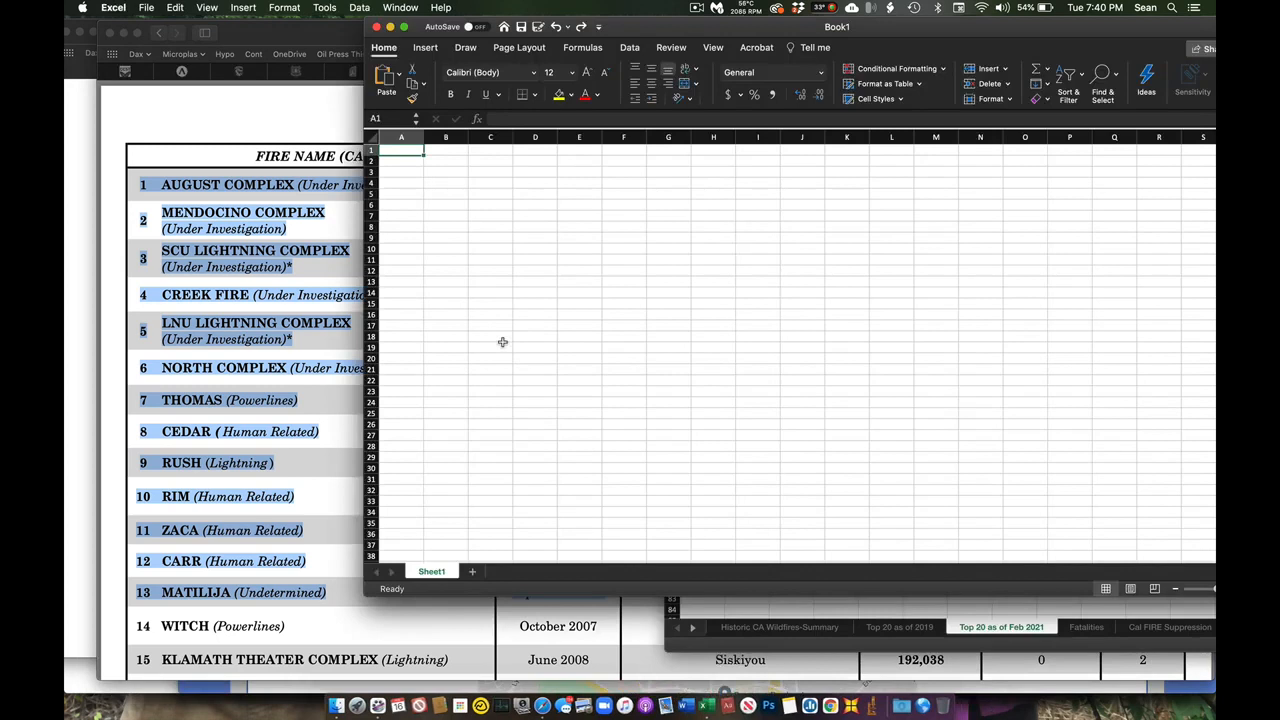
{"action": "key", "text": "super+v"}
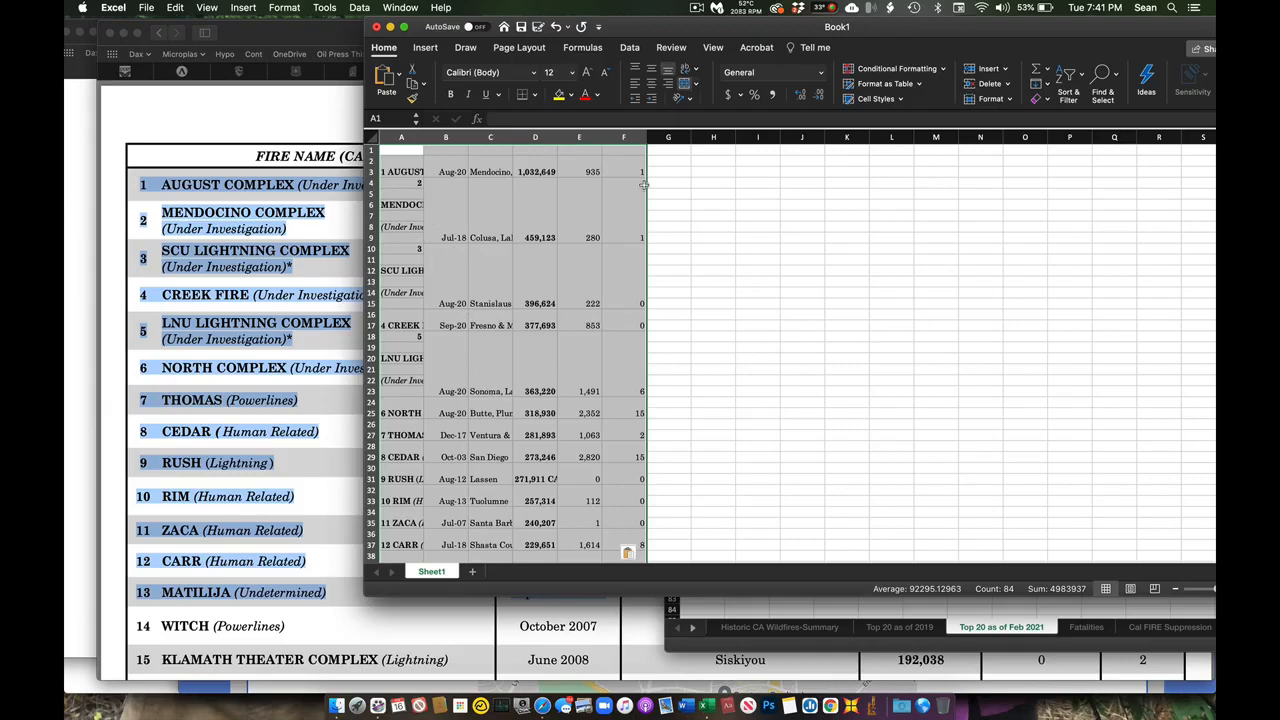
{"action": "left_click", "coordinate": [358, 216]}
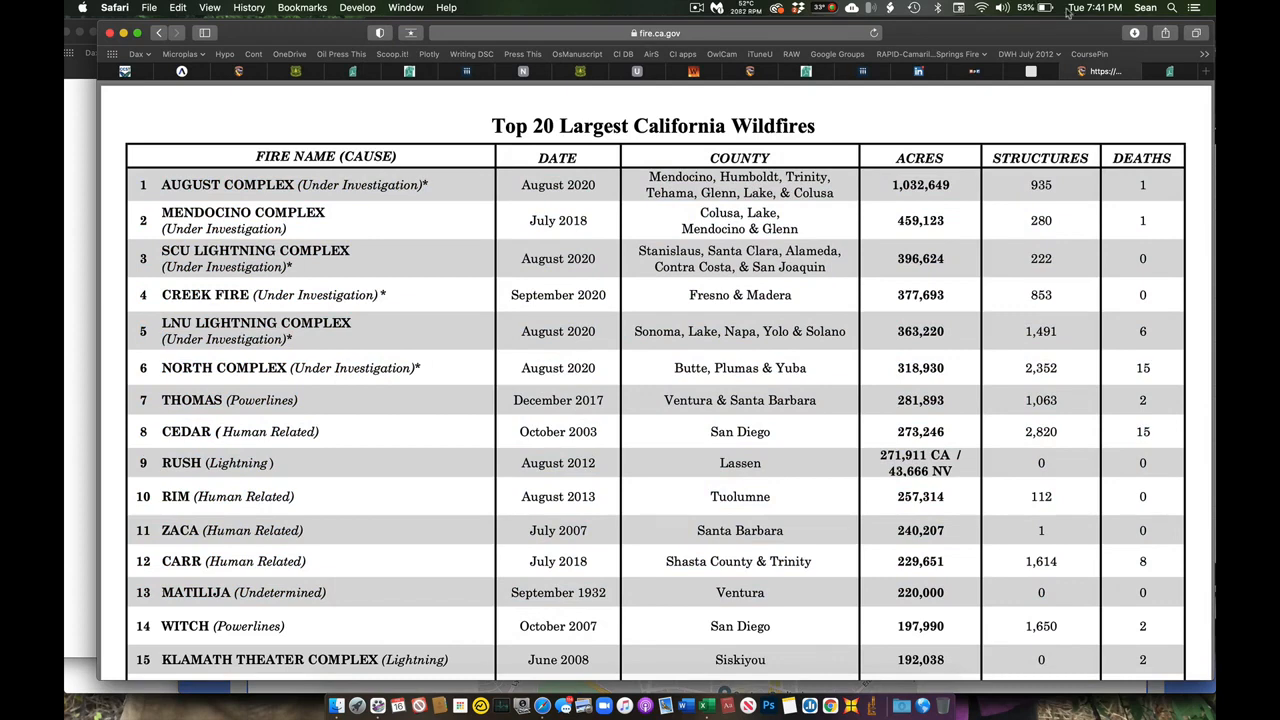
- Switch to the tabula.technology tab to reach the Tabula download page
{"action": "left_click", "coordinate": [1160, 71]}
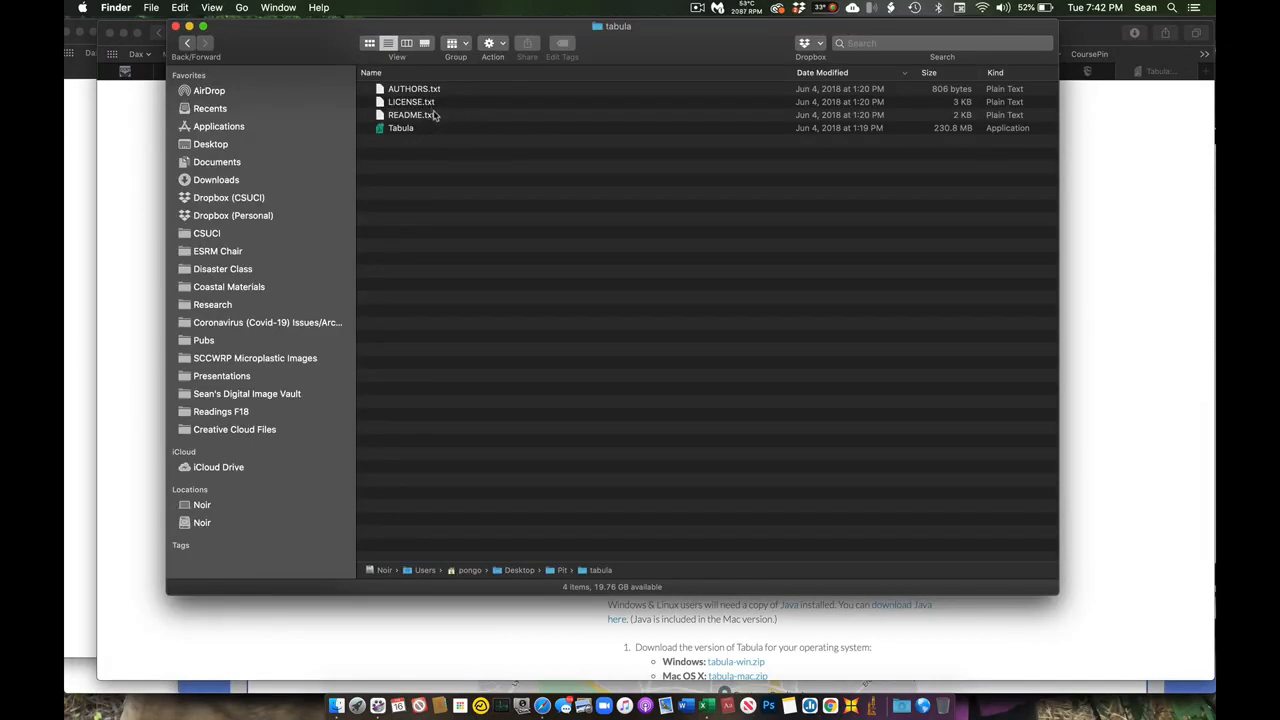
- Launch the Tabula application from the tabula folder
{"action": "left_click", "coordinate": [384, 130]}
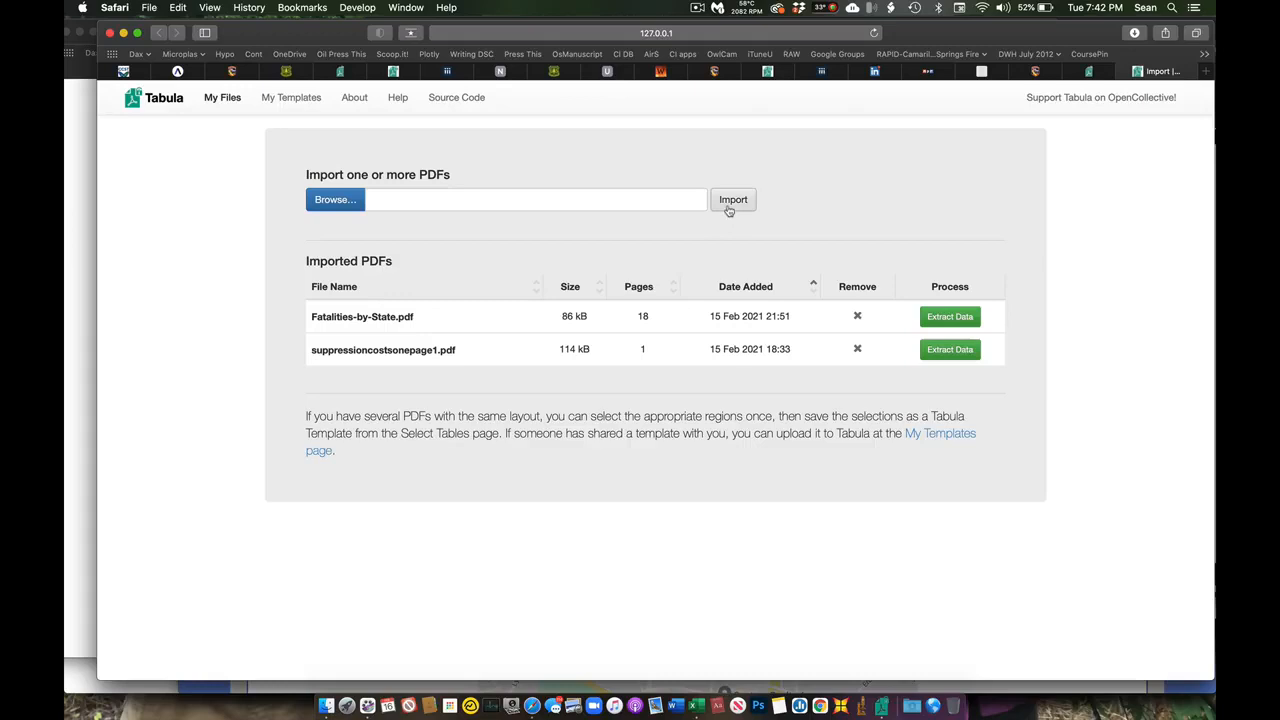
- Import top20_acres-Feb 2021.pdf into Tabula and reach its table-selection page
{"action": "left_click", "coordinate": [340, 201]}
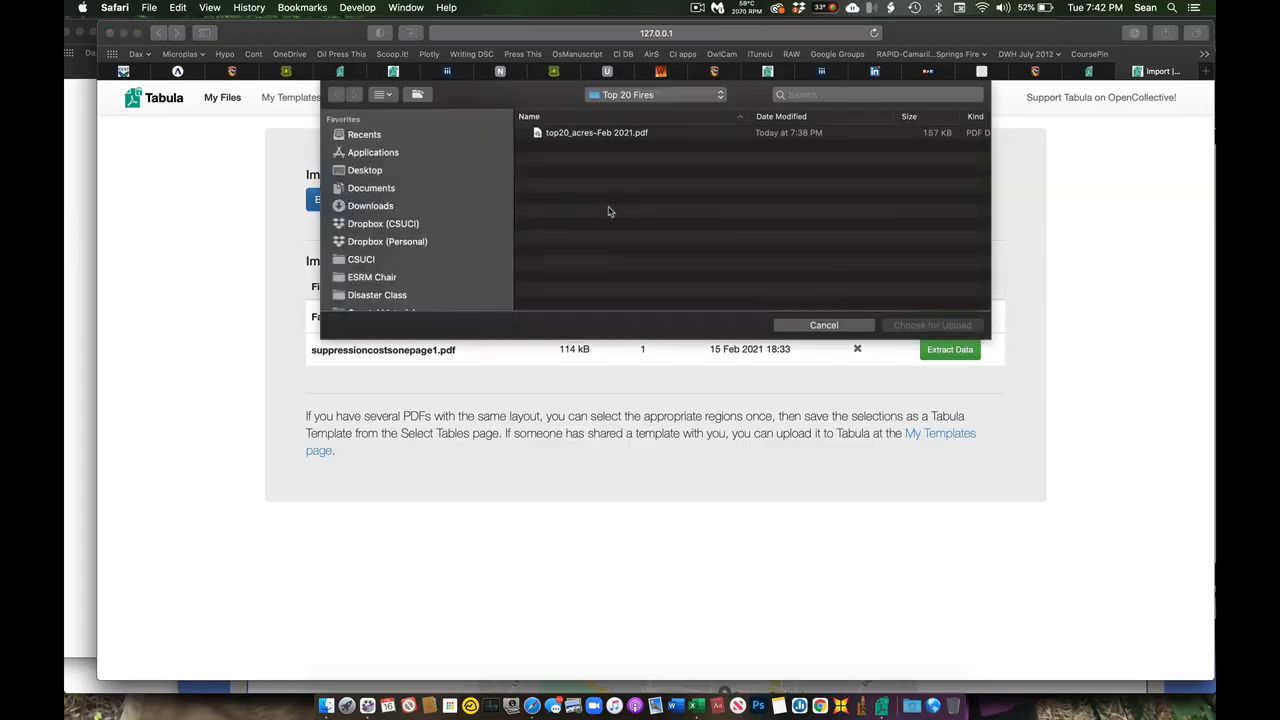
{"action": "left_click", "coordinate": [628, 134]}
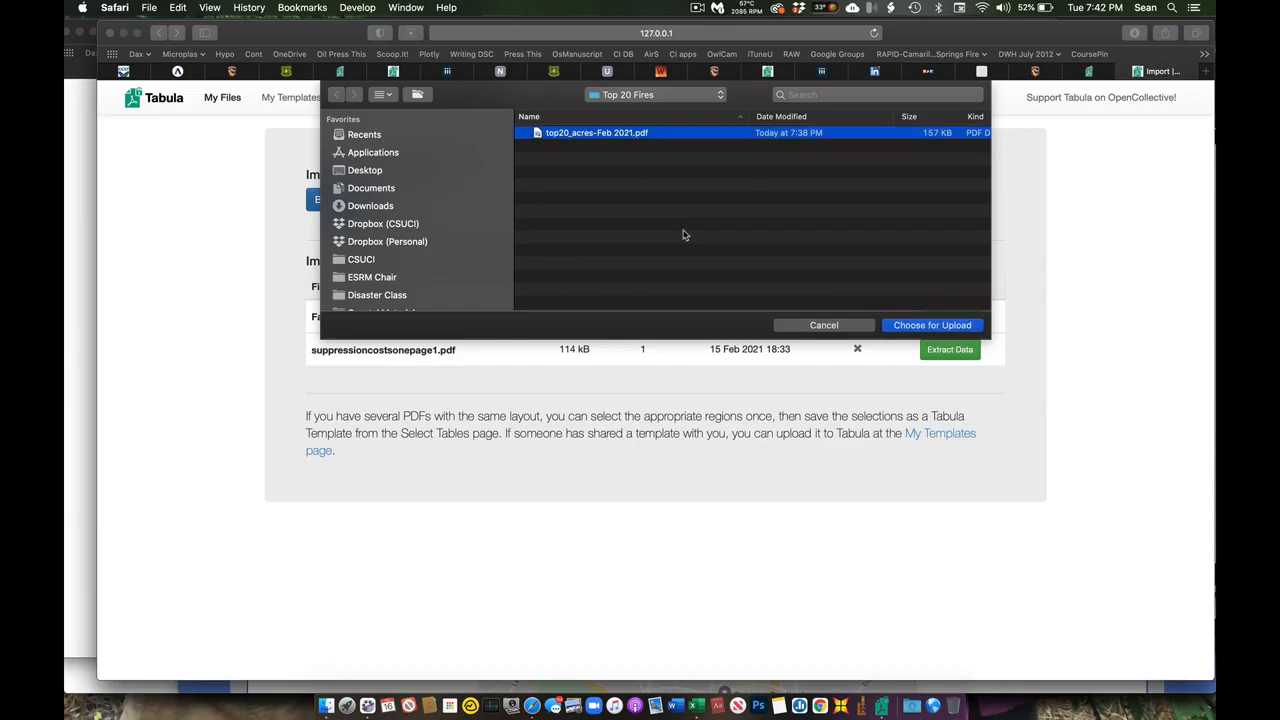
{"action": "left_click", "coordinate": [931, 330]}
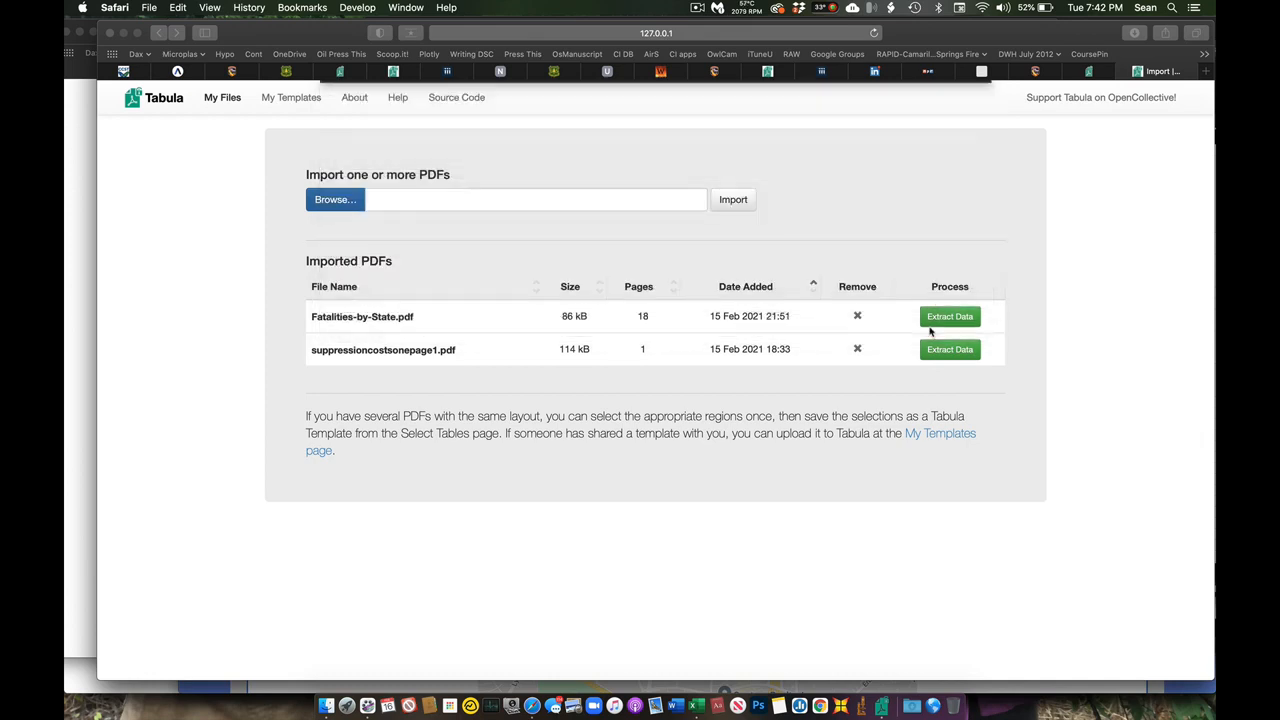
{"action": "left_click", "coordinate": [733, 200]}
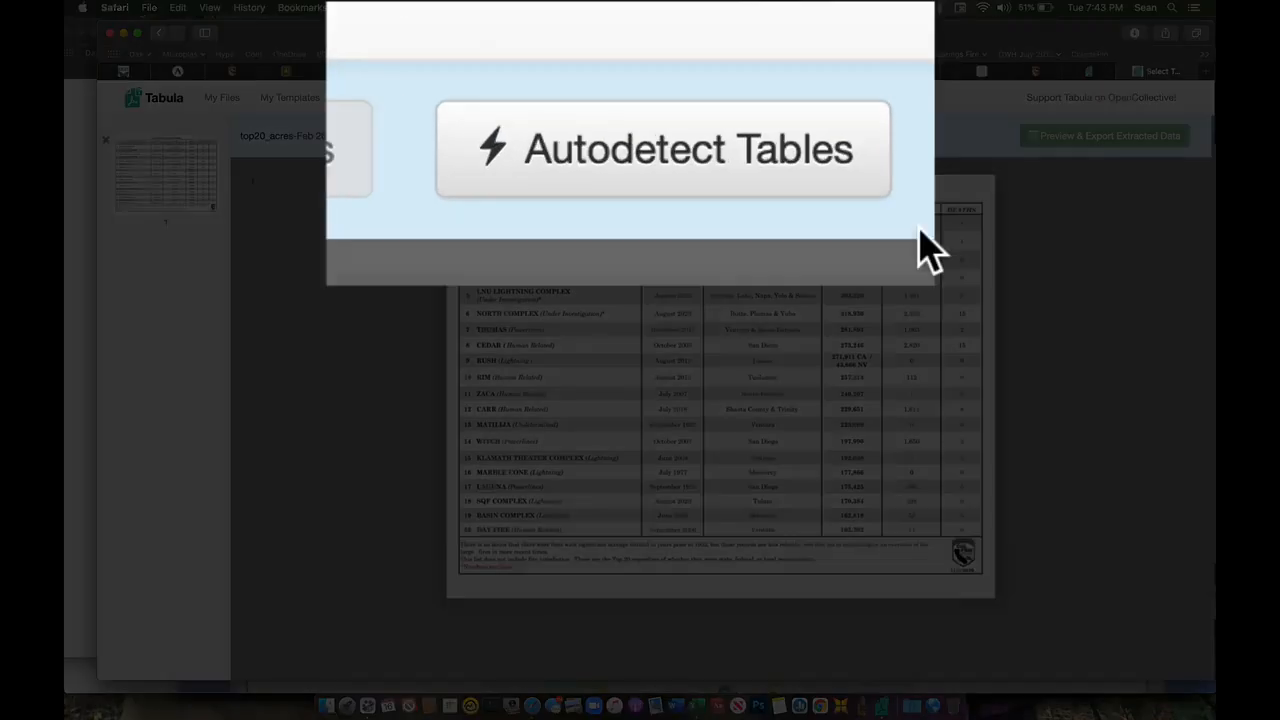
- Autodetect the wildfire table and pull the selection's bottom edge above the footnotes
{"action": "left_click", "coordinate": [679, 142]}
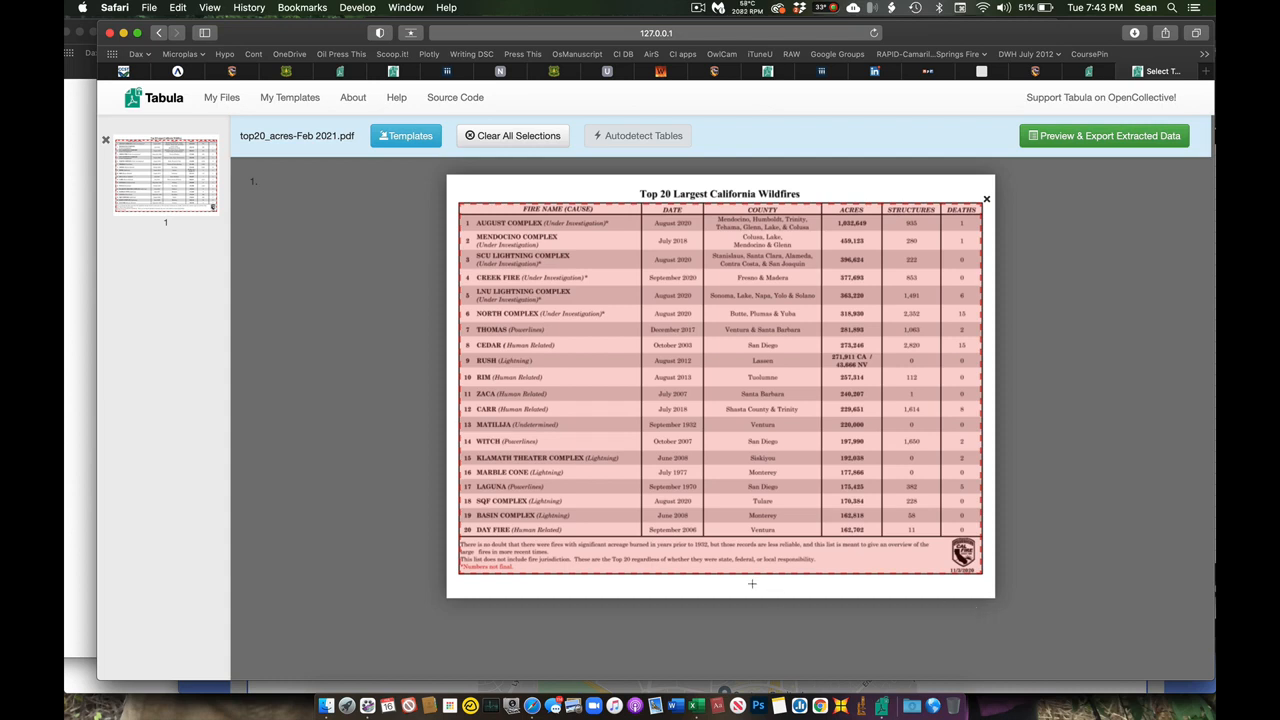
{"action": "left_click_drag", "start_coordinate": [733, 576], "coordinate": [733, 538]}
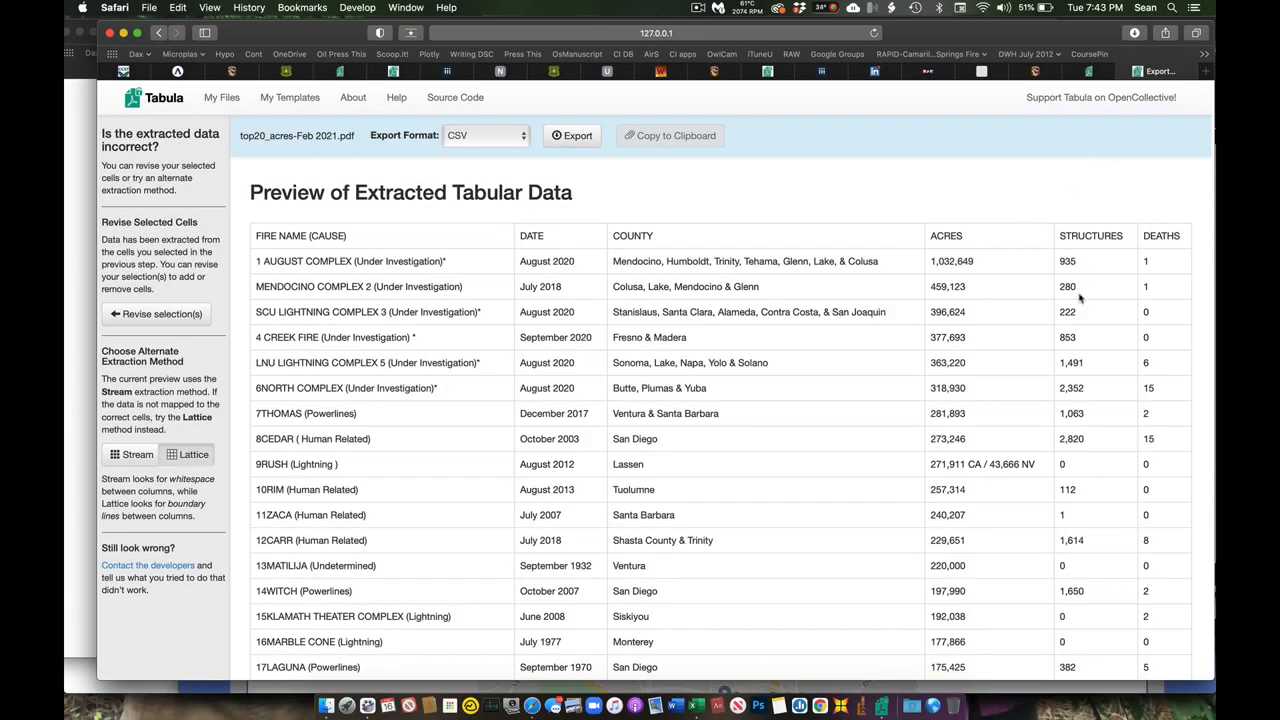
- Export the extracted data as CSV and save it as tabula-top20_acres-Feb 2021.csv
{"action": "left_click", "coordinate": [520, 137]}
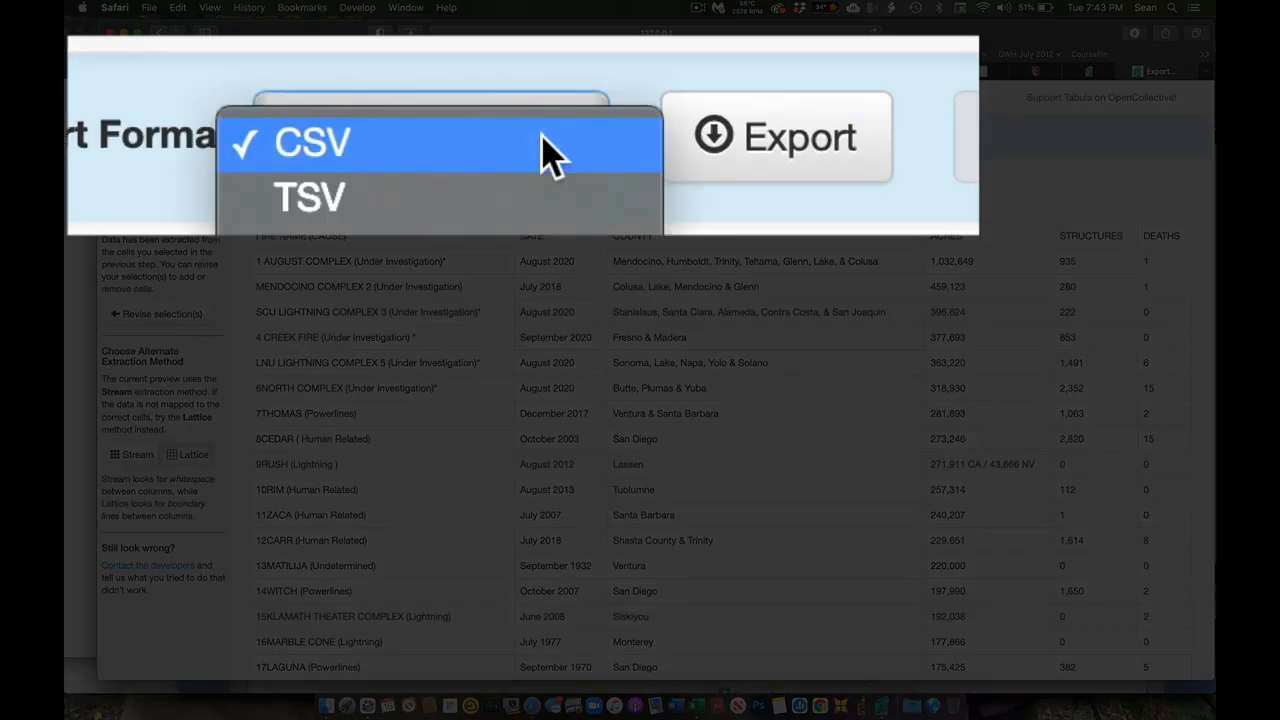
{"action": "left_click", "coordinate": [548, 152]}
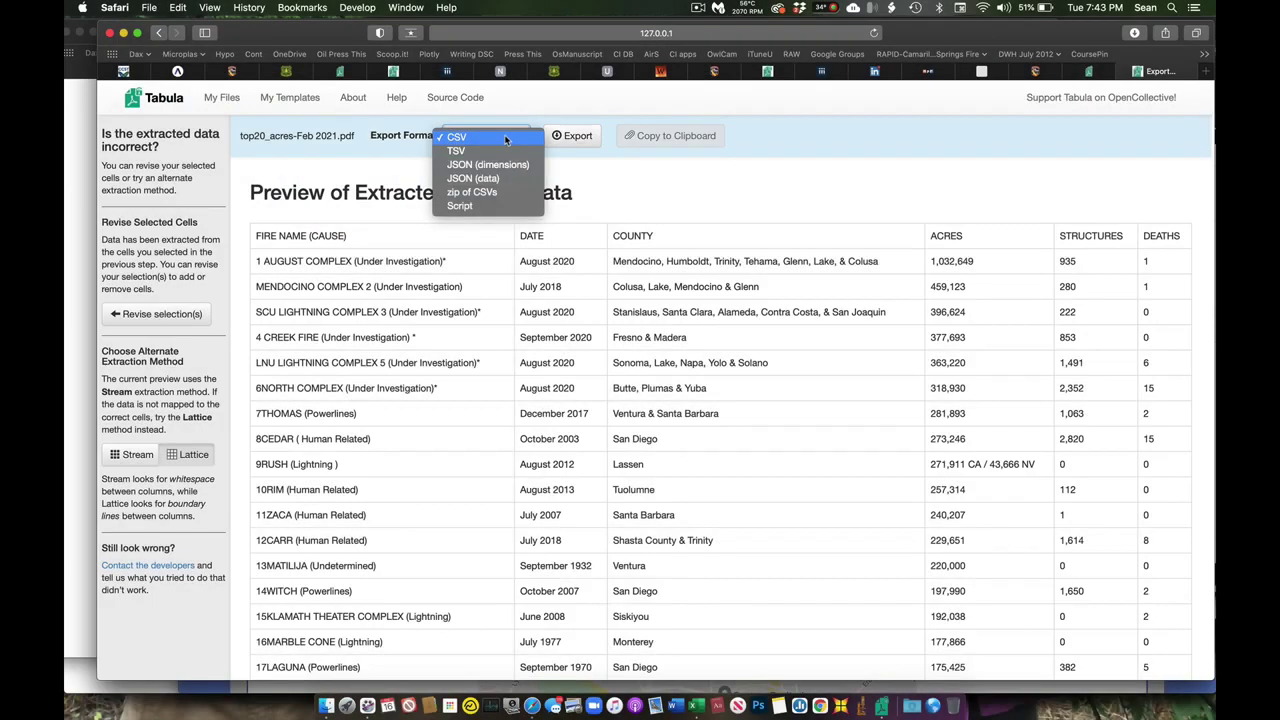
{"action": "left_click", "coordinate": [504, 136]}
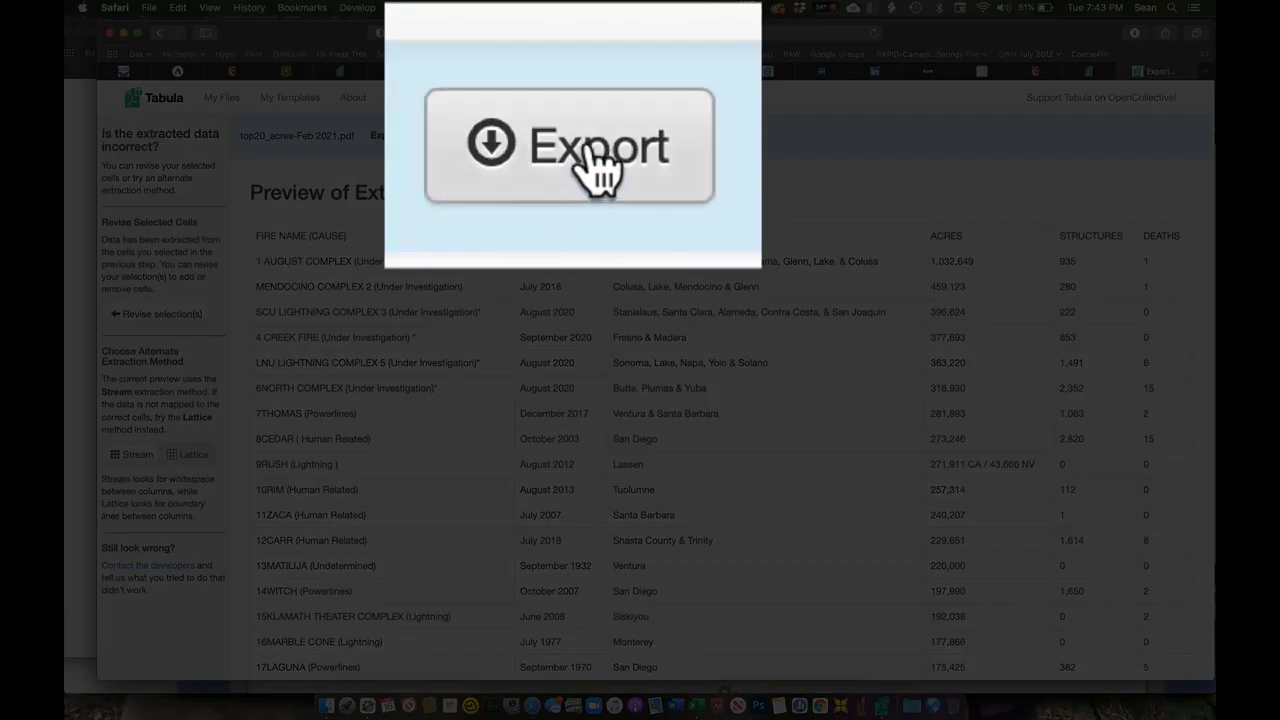
{"action": "left_click", "coordinate": [577, 138]}
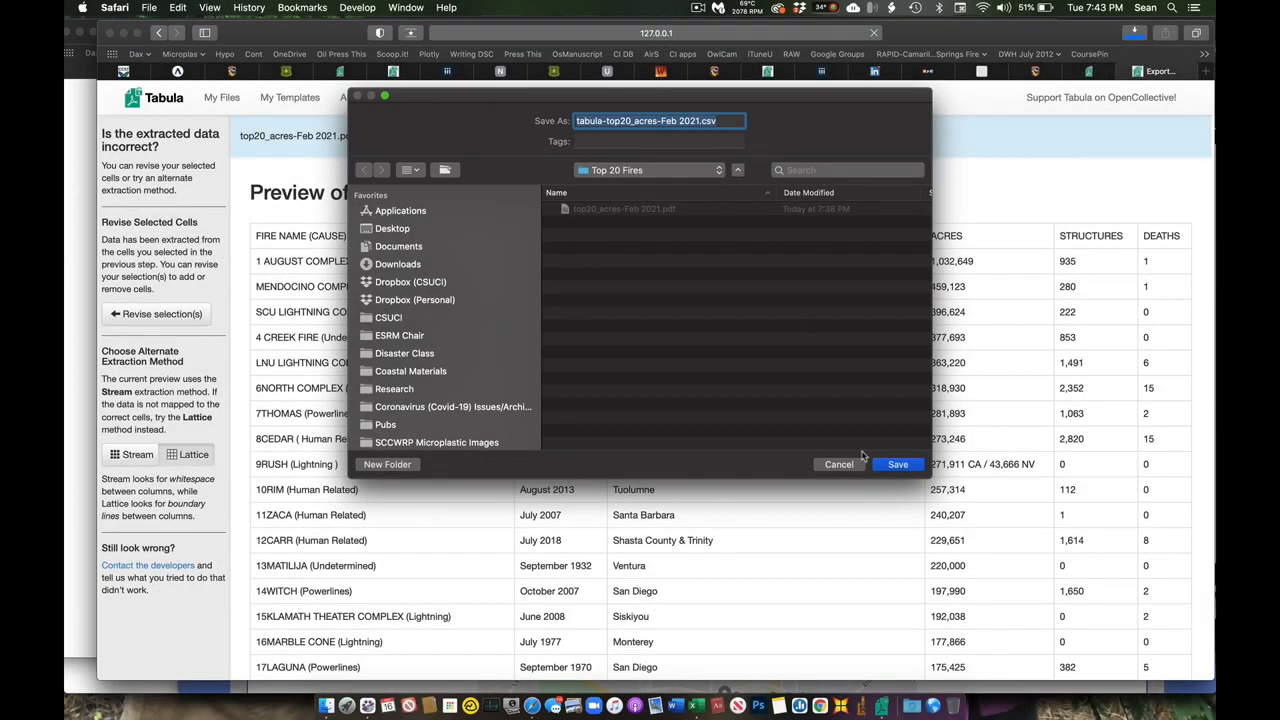
{"action": "left_click", "coordinate": [882, 464]}
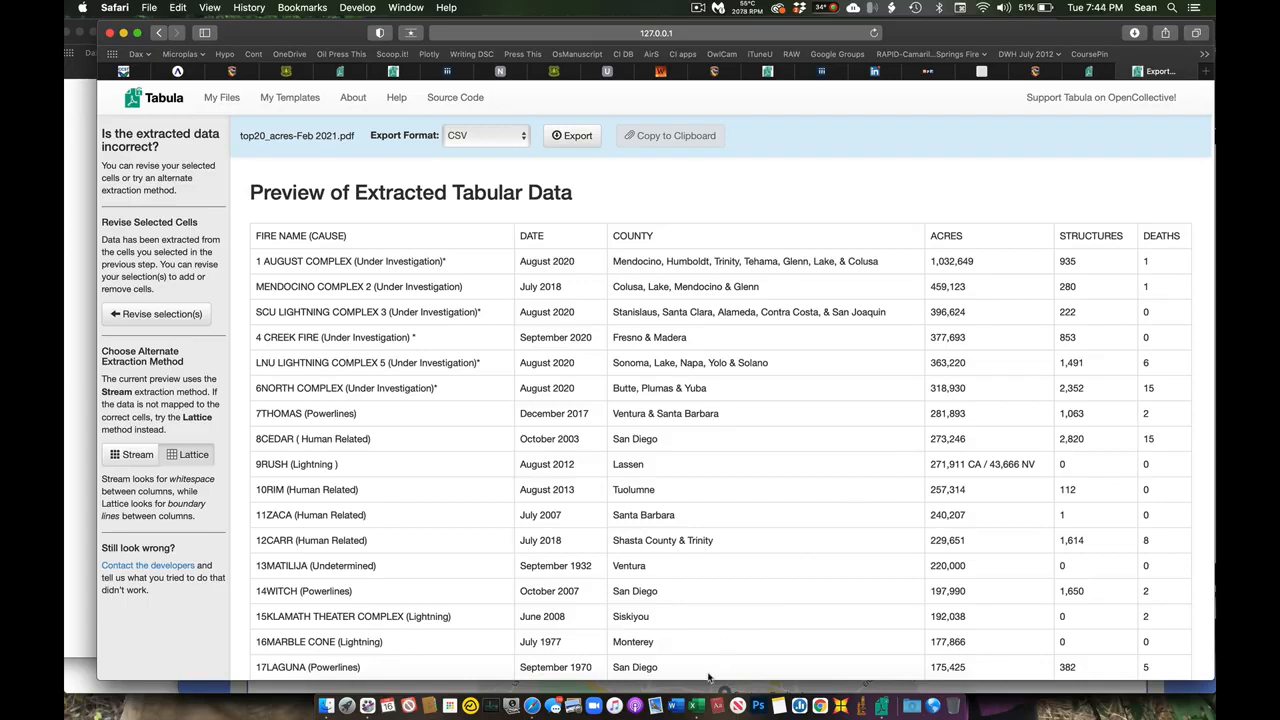
- Open tabula-top20_acres-Feb 2021.csv in Excel
{"action": "left_click", "coordinate": [696, 706]}
{"action": "double_click", "coordinate": [566, 124]}
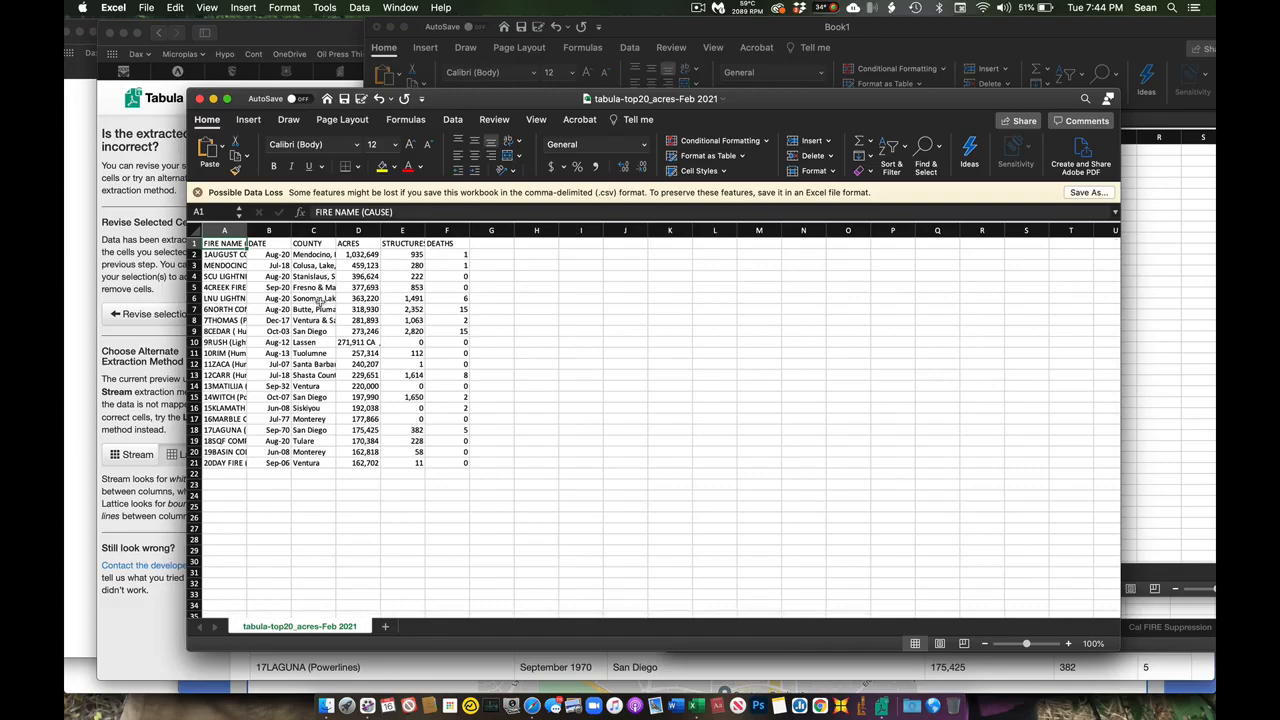
- Widen the fire name, DATE, COUNTY and ACRES columns so full entries show
{"action": "left_click_drag", "start_coordinate": [246, 231], "coordinate": [331, 233]}
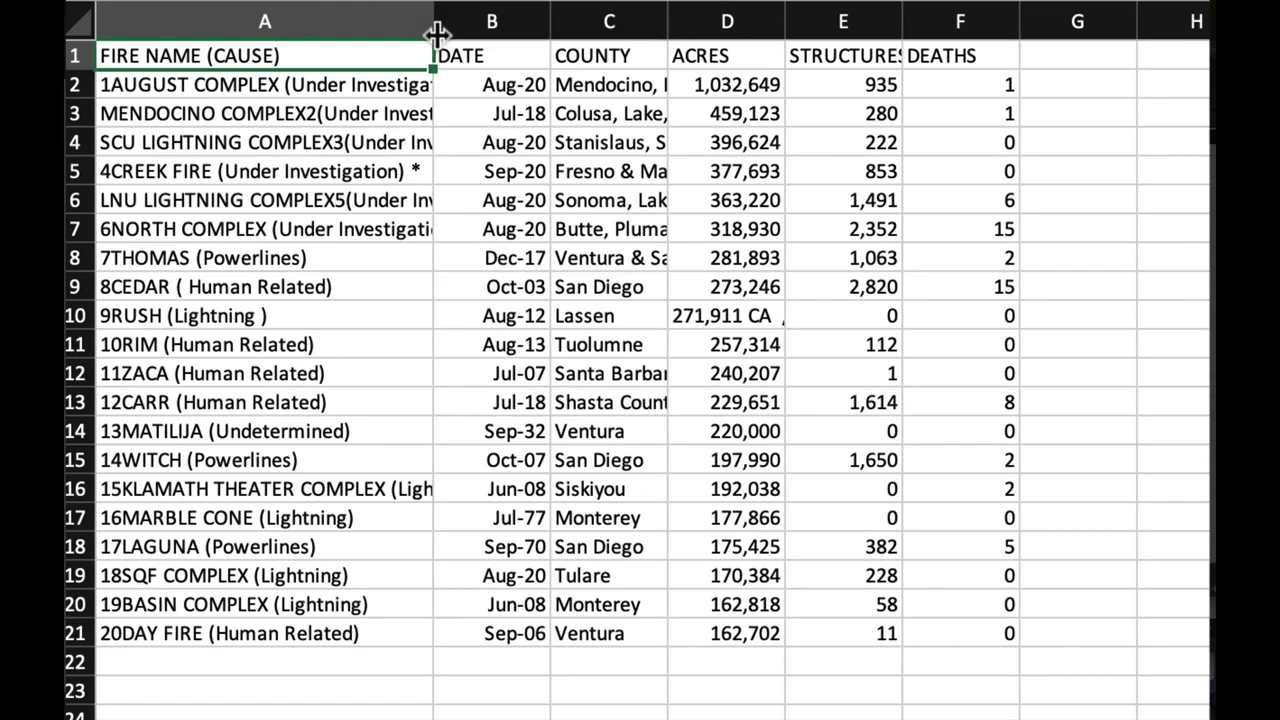
{"action": "left_click_drag", "start_coordinate": [437, 35], "coordinate": [523, 29]}
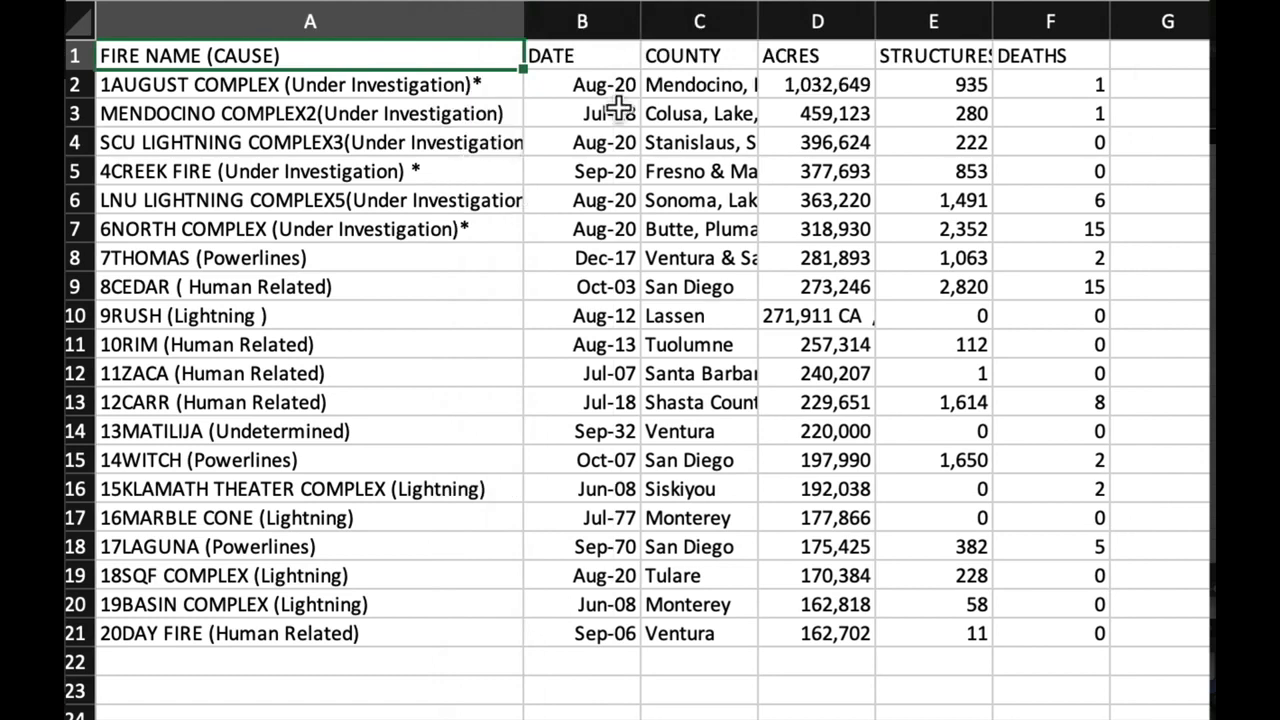
{"action": "left_click_drag", "start_coordinate": [641, 22], "coordinate": [733, 22]}
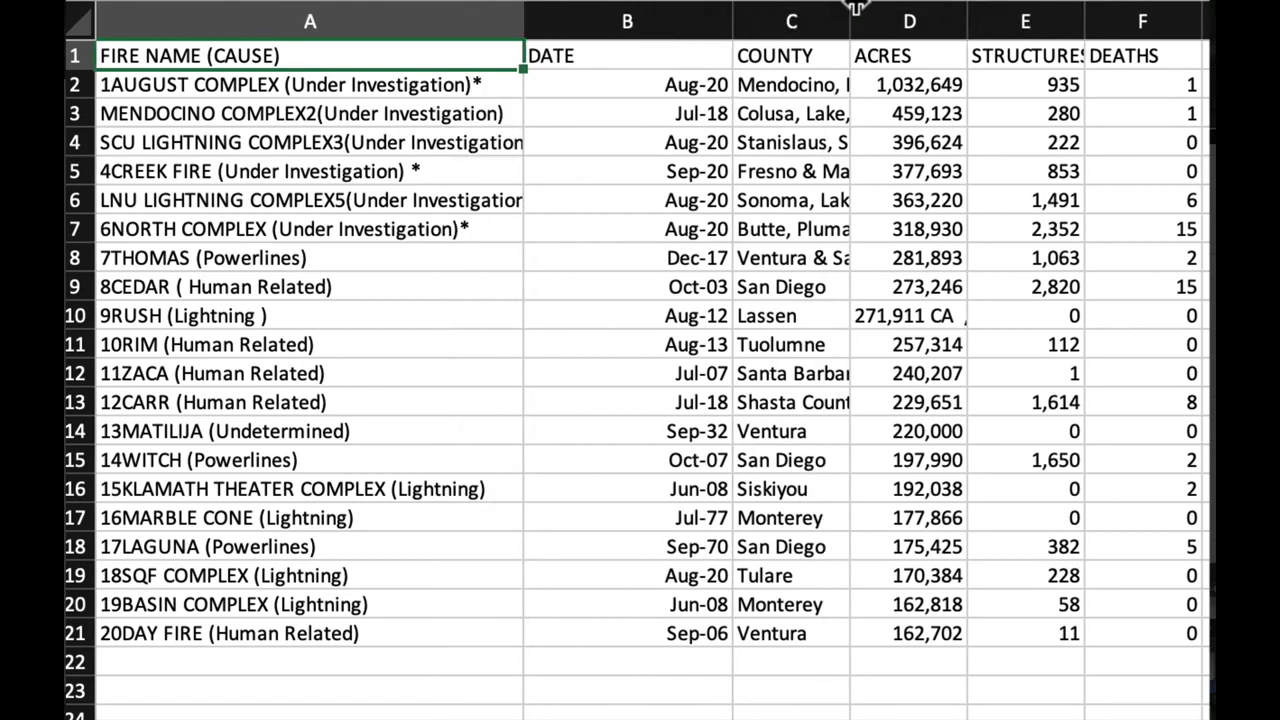
{"action": "left_click_drag", "start_coordinate": [850, 14], "coordinate": [908, 14]}
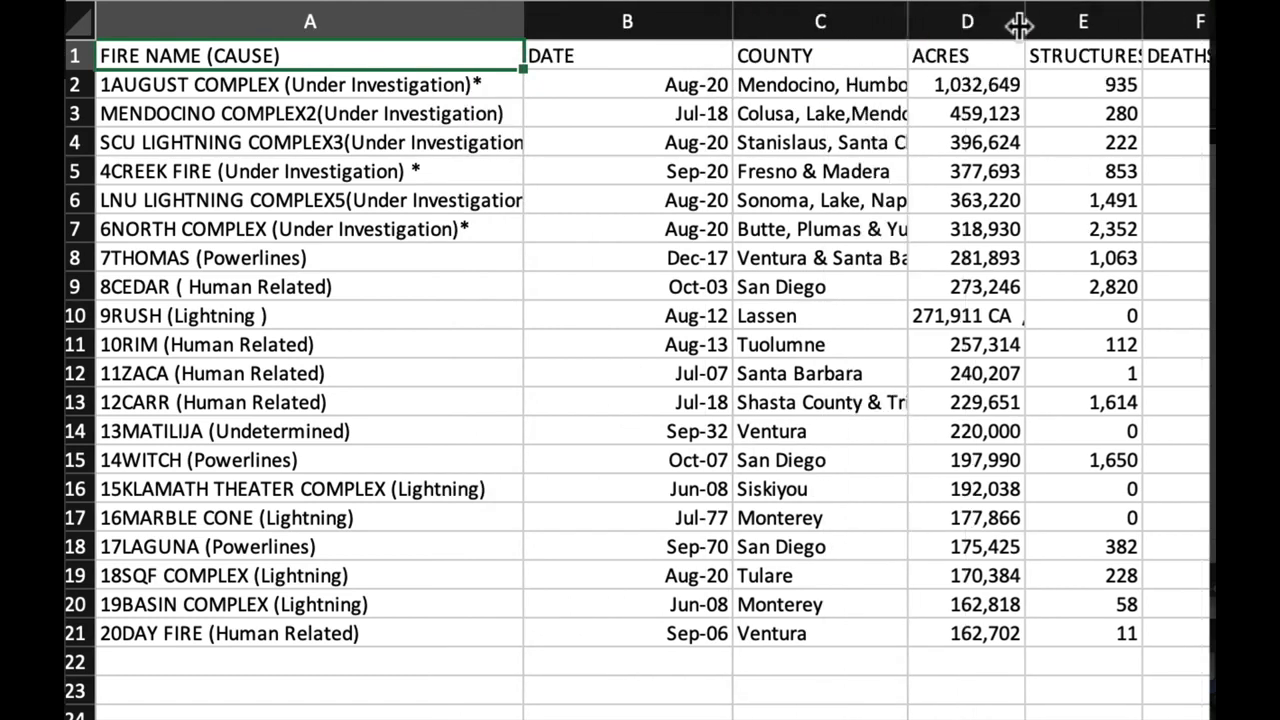
{"action": "left_click_drag", "start_coordinate": [1022, 24], "coordinate": [1130, 24]}
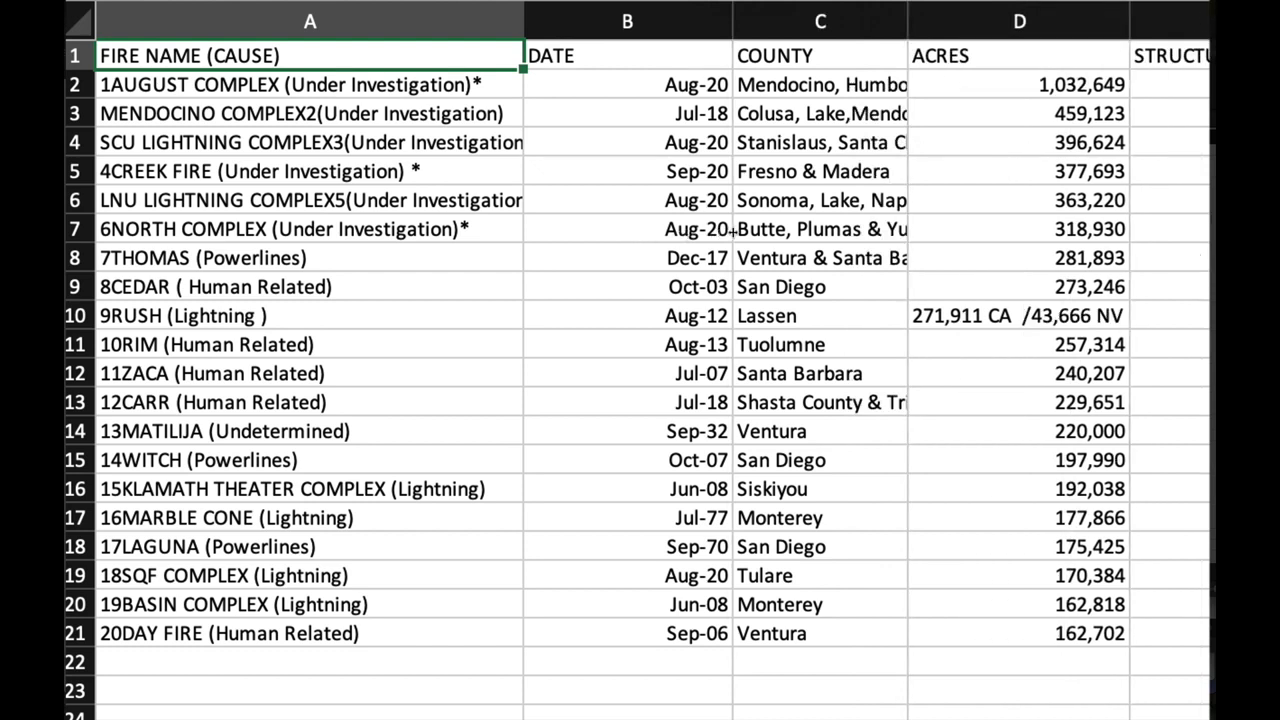
{"action": "left_click", "coordinate": [663, 86]}
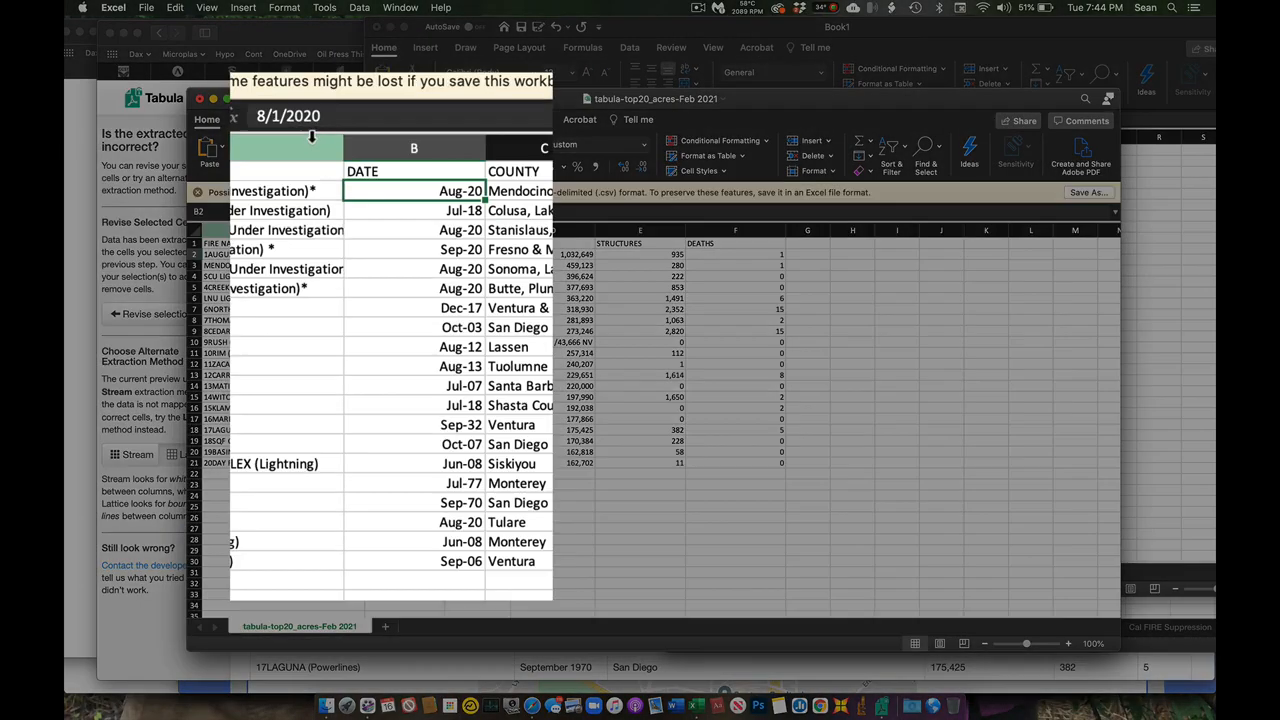
{"action": "left_click", "coordinate": [414, 280]}
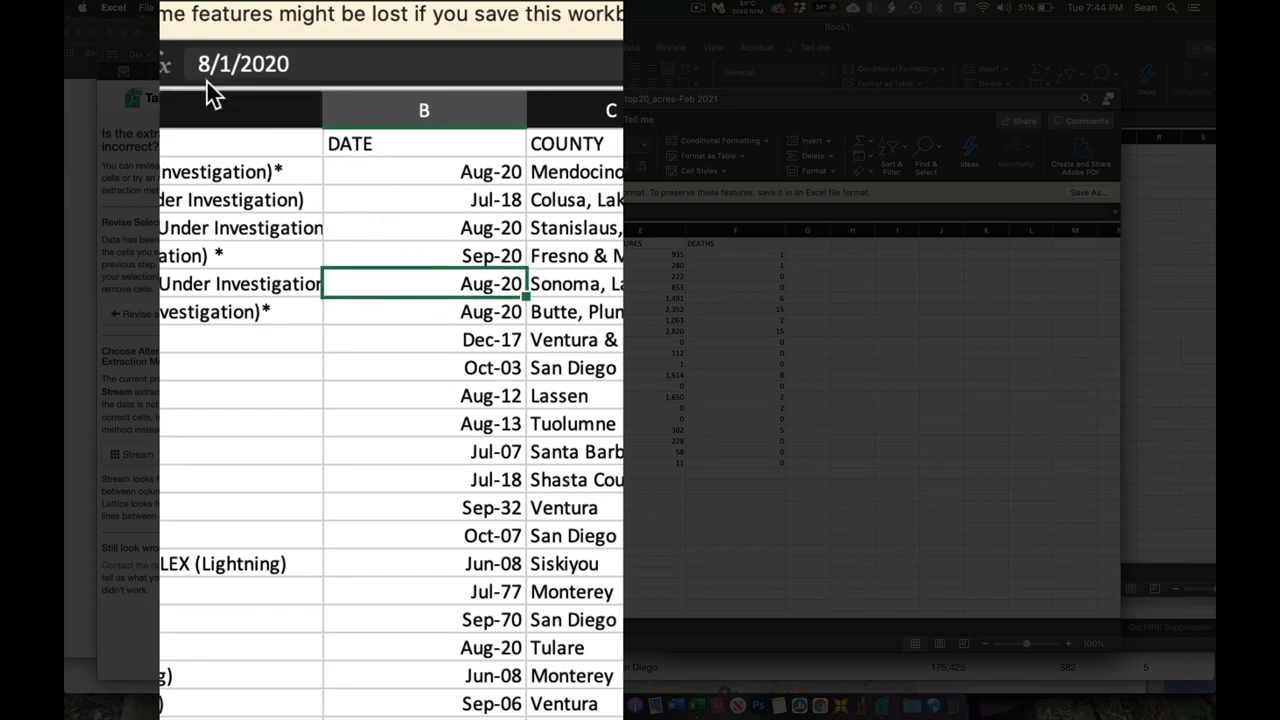
{"action": "left_click", "coordinate": [394, 451]}
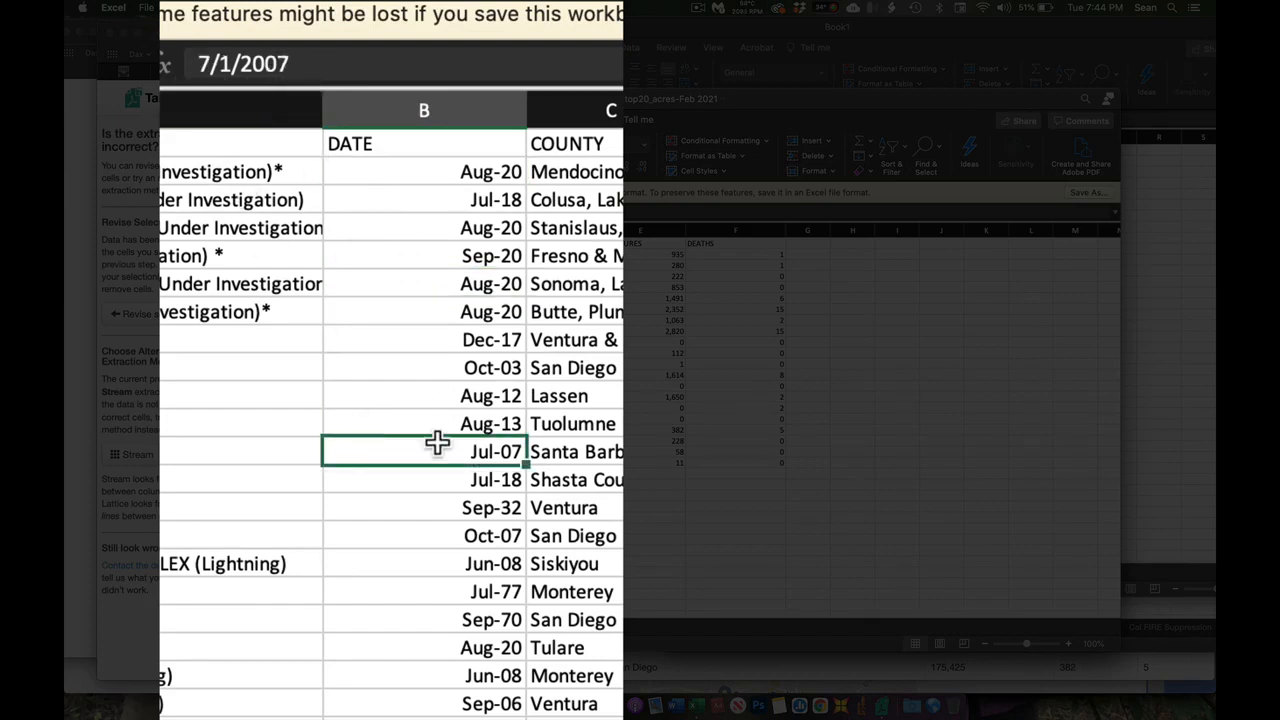
{"action": "left_click", "coordinate": [464, 712]}
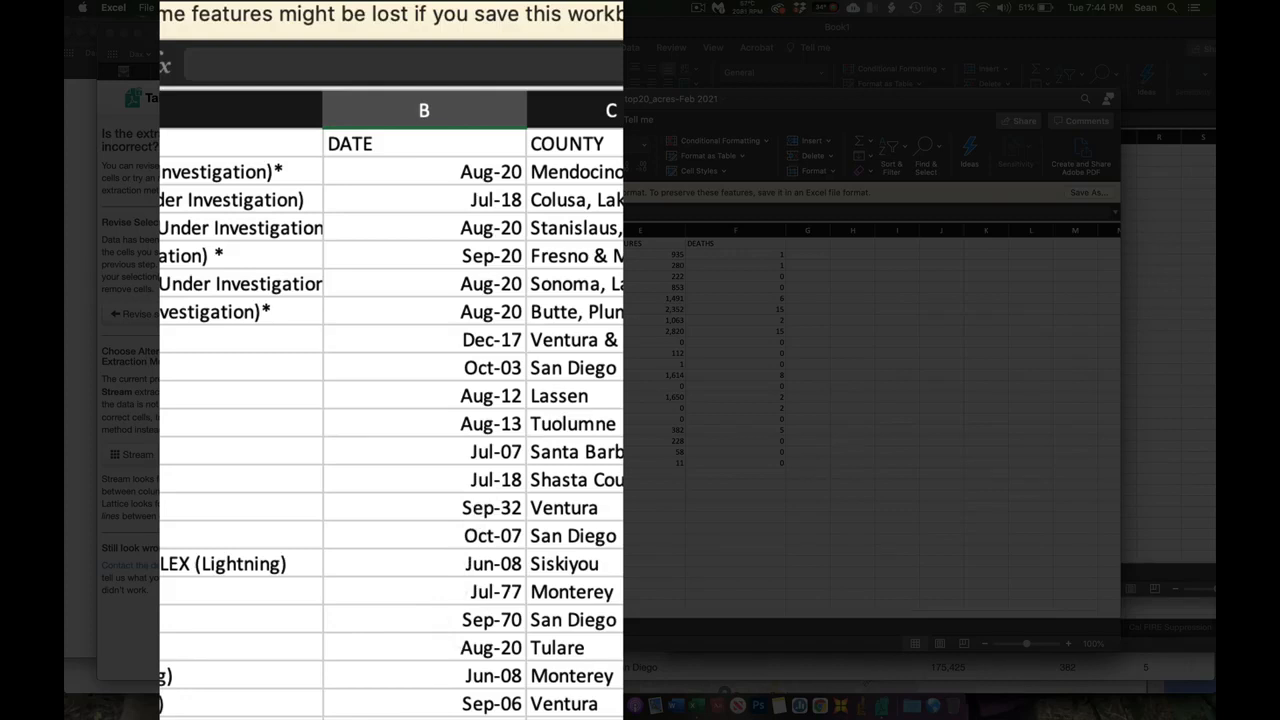
{"action": "left_click", "coordinate": [415, 645]}
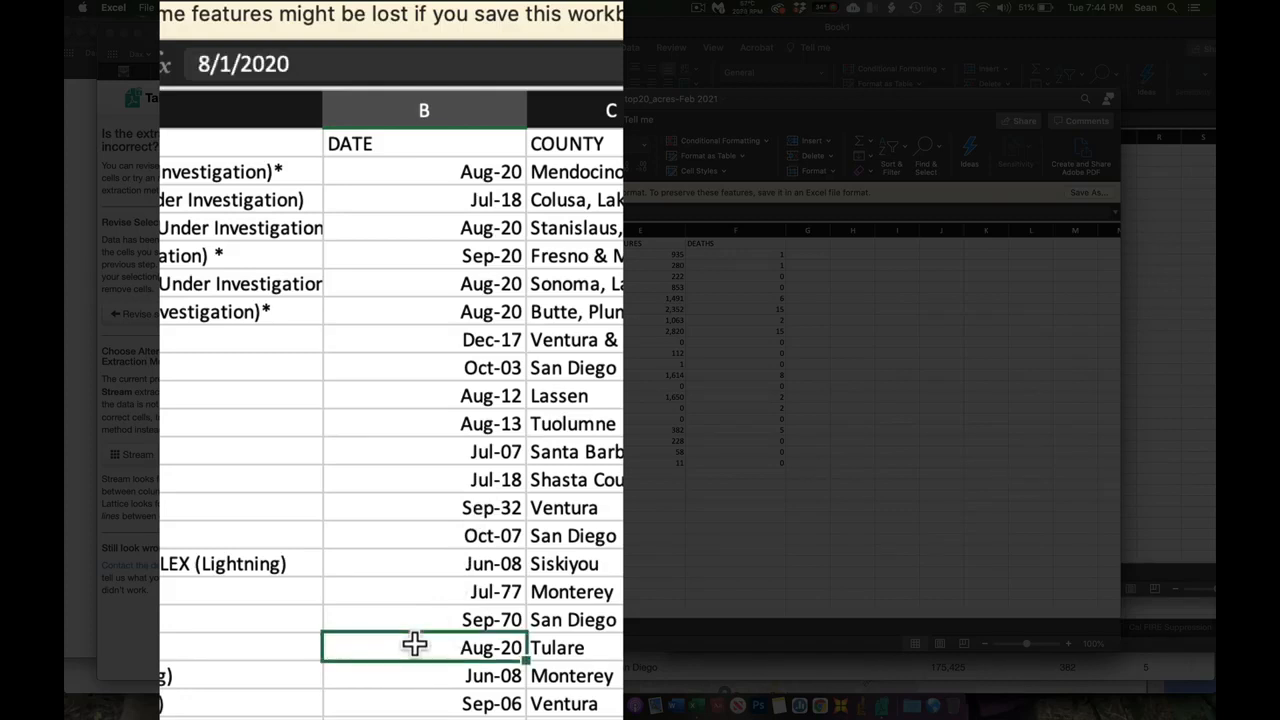